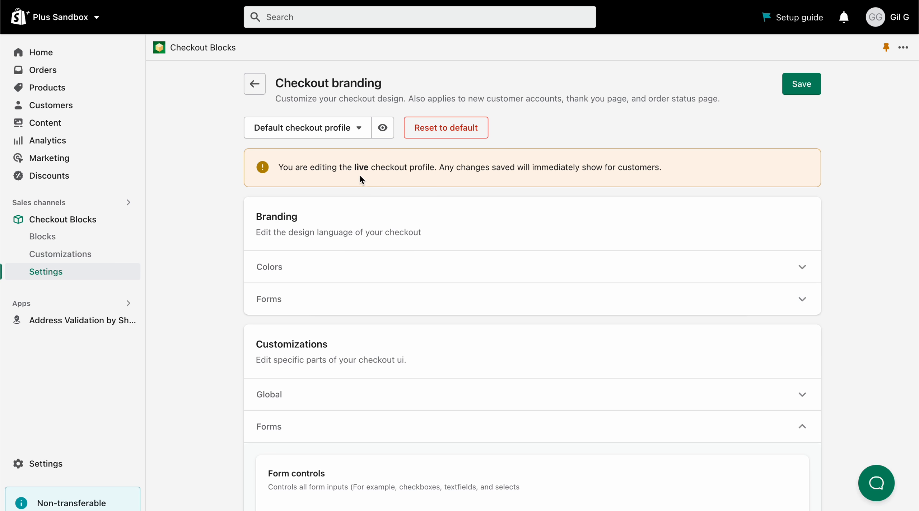
# Set the Color 1 background for the main checkout form to #E0D8D8 in the branding colors.
pyautogui.scroll(-6, 325, 217)
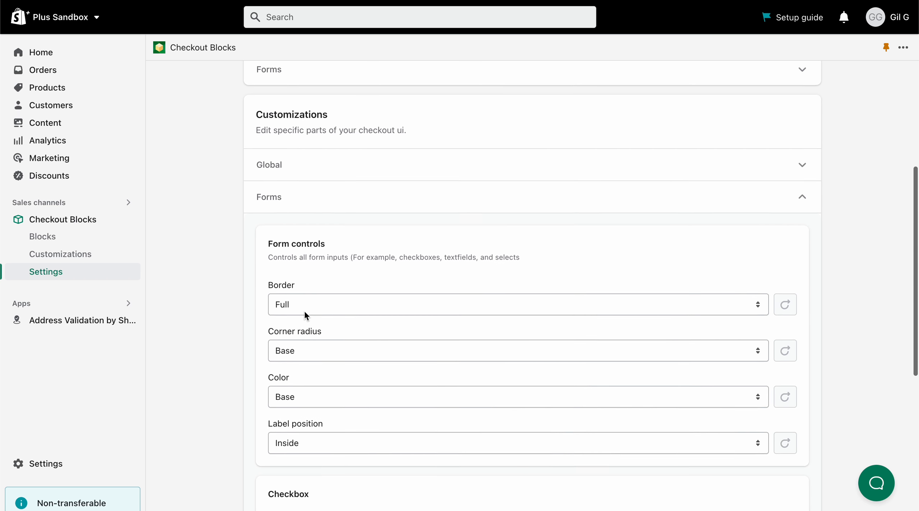
pyautogui.scroll(7, 304, 312)
pyautogui.click(293, 257)
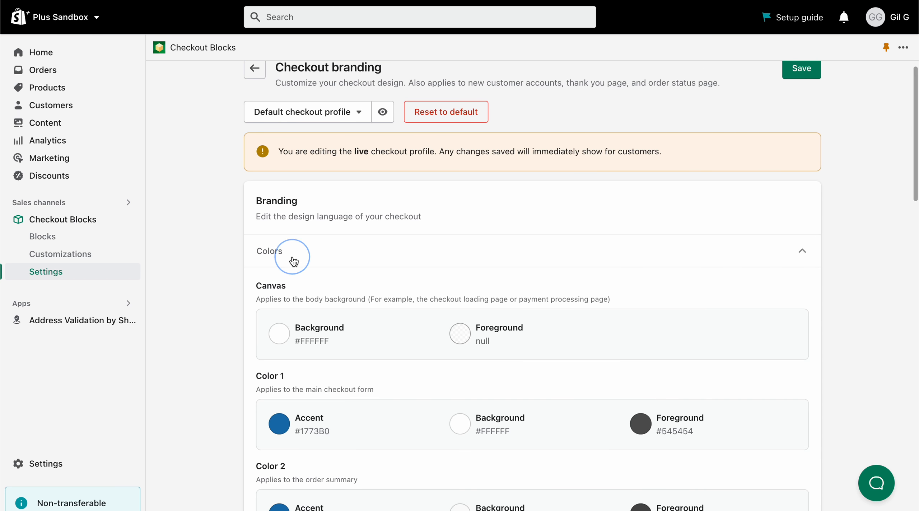
pyautogui.scroll(-4, 293, 257)
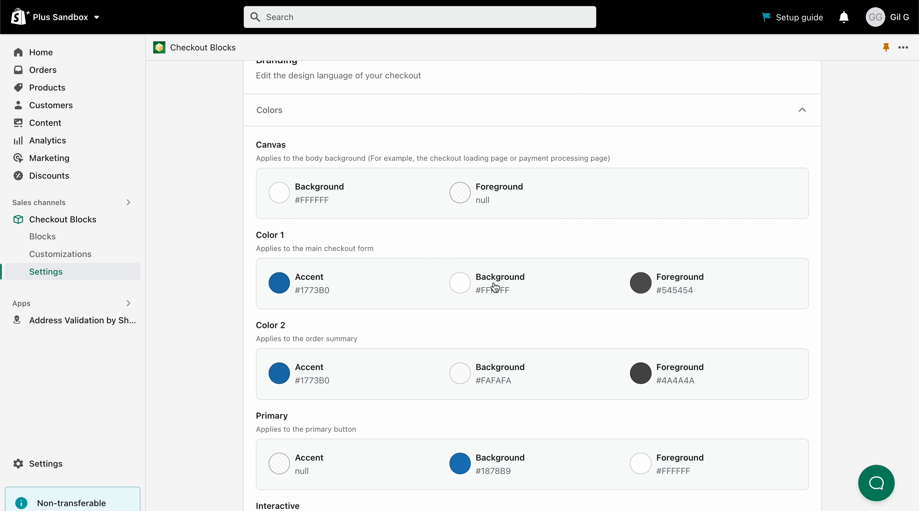
pyautogui.click(463, 285)
pyautogui.moveTo(467, 331); pyautogui.dragTo(459, 327)
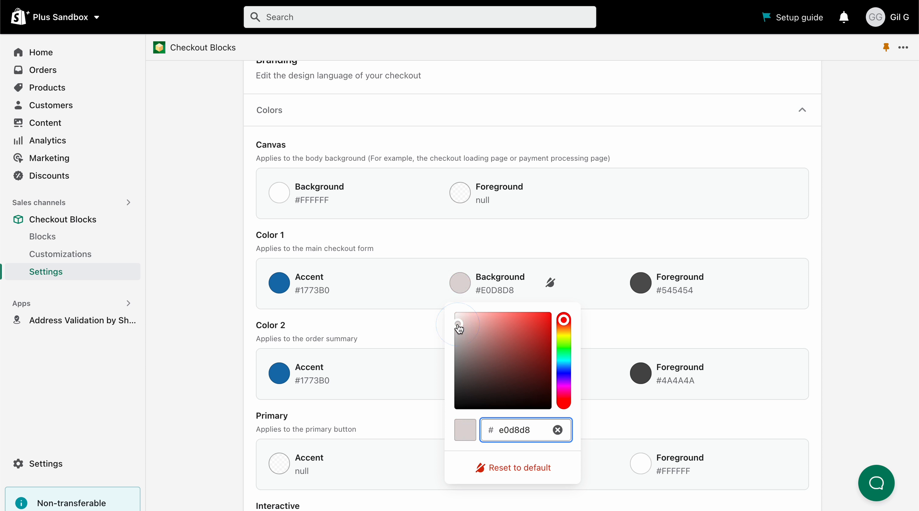
# Copy the Color 1 background's hex code #E0D8D8 into the Color 2 background and save the branding.
pyautogui.doubleClick(506, 431)
pyautogui.hotkey('ctrl', 'c')
pyautogui.click(516, 221)
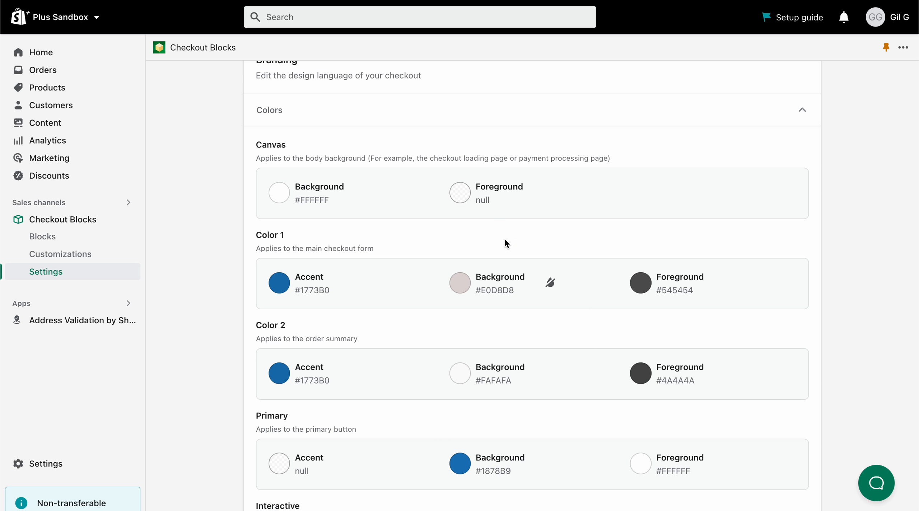
pyautogui.click(461, 374)
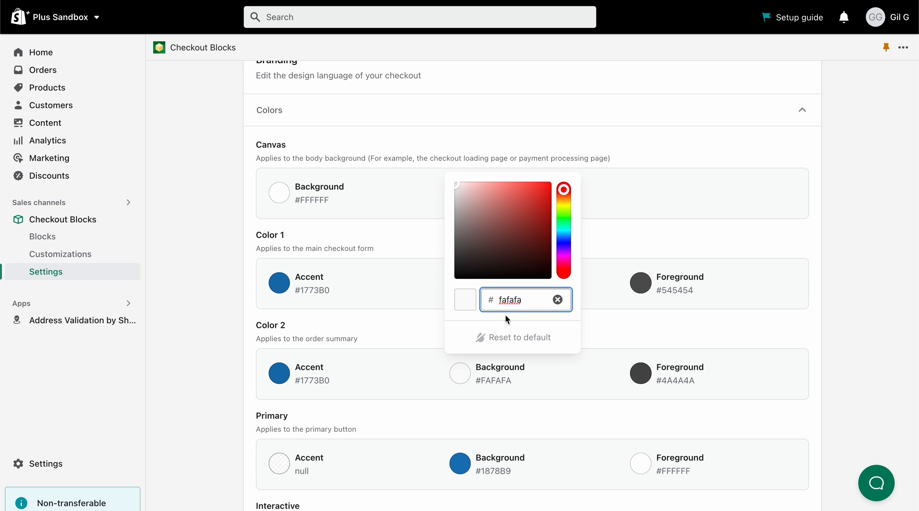
pyautogui.hotkey('ctrl', 'v')
pyautogui.click(212, 244)
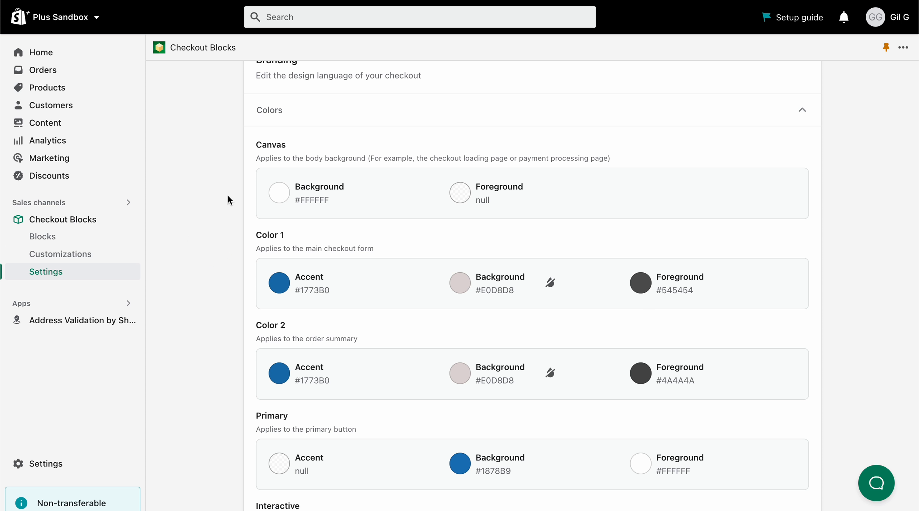
pyautogui.scroll(5, 372, 184)
pyautogui.click(812, 88)
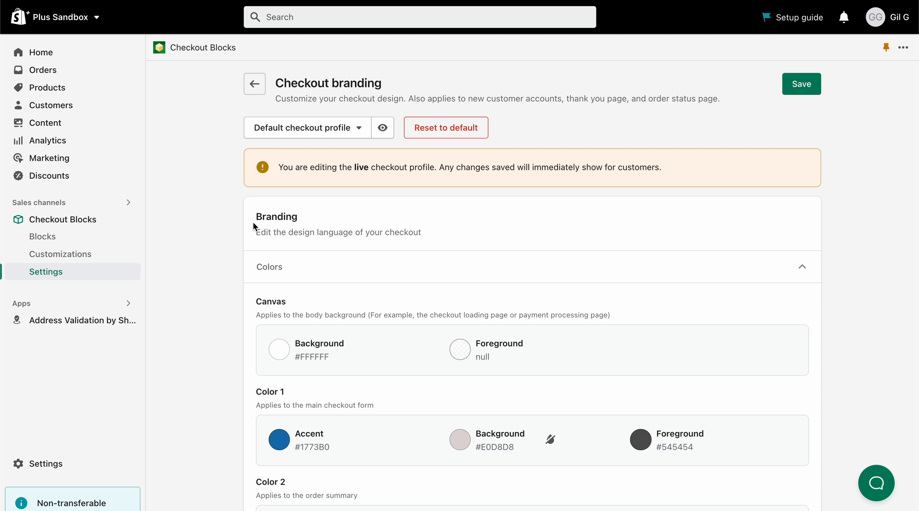
# Set the color of the form controls to Transparent in the customizations and save the branding.
pyautogui.scroll(-15, 253, 225)
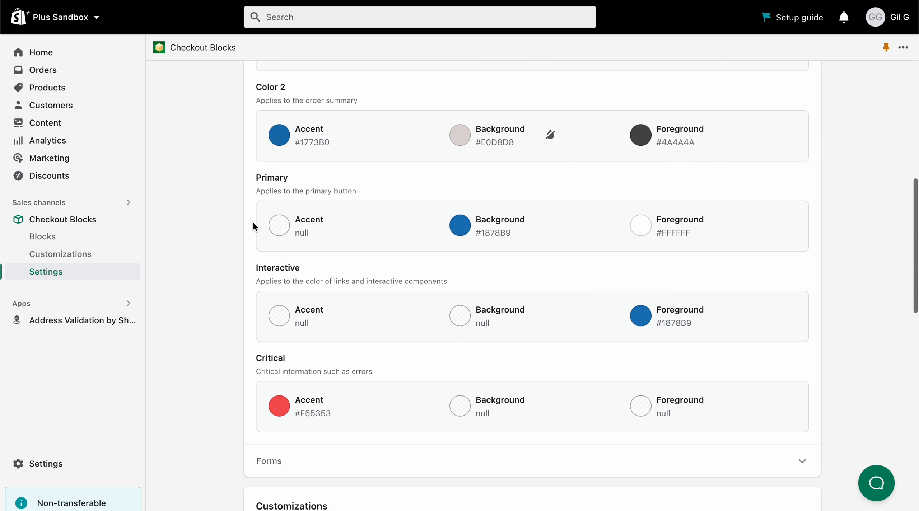
pyautogui.click(278, 208)
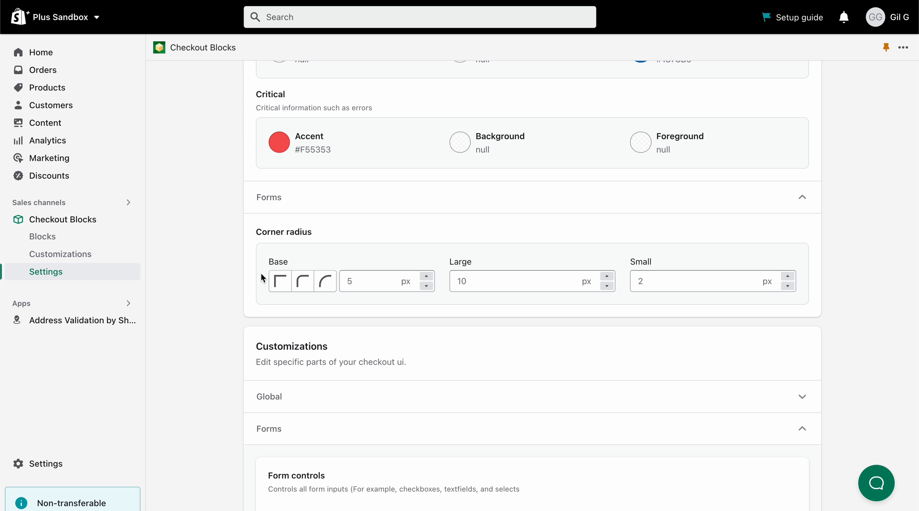
pyautogui.scroll(-10, 261, 274)
pyautogui.scroll(2, 261, 273)
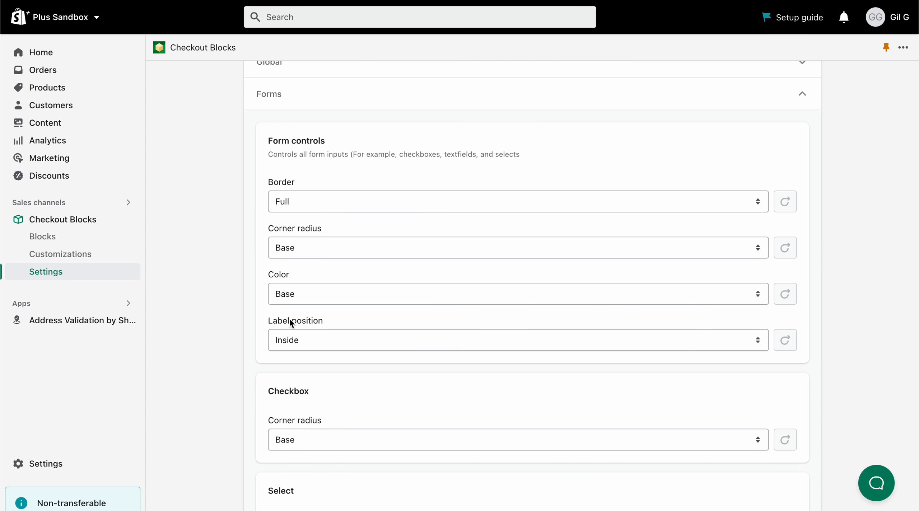
pyautogui.click(288, 297)
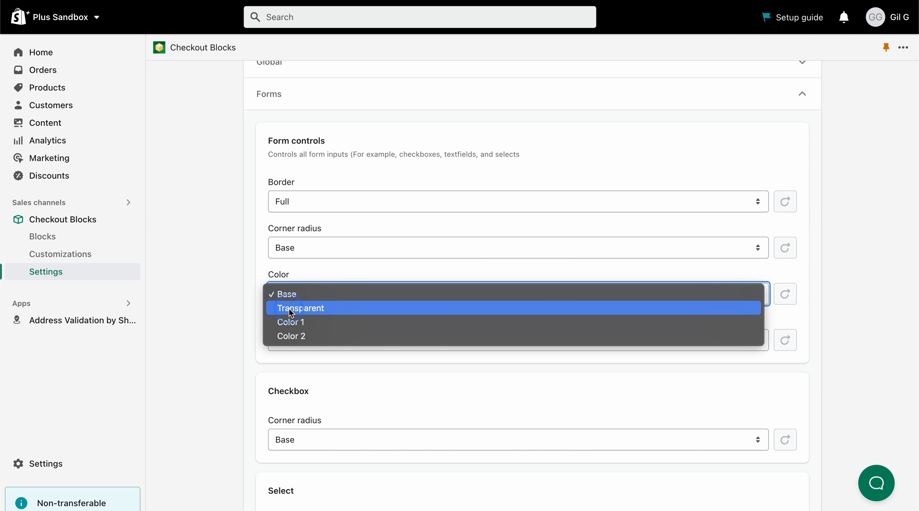
pyautogui.click(288, 308)
pyautogui.scroll(2, 247, 267)
pyautogui.scroll(4, 247, 269)
pyautogui.scroll(-4, 247, 269)
pyautogui.scroll(15, 283, 277)
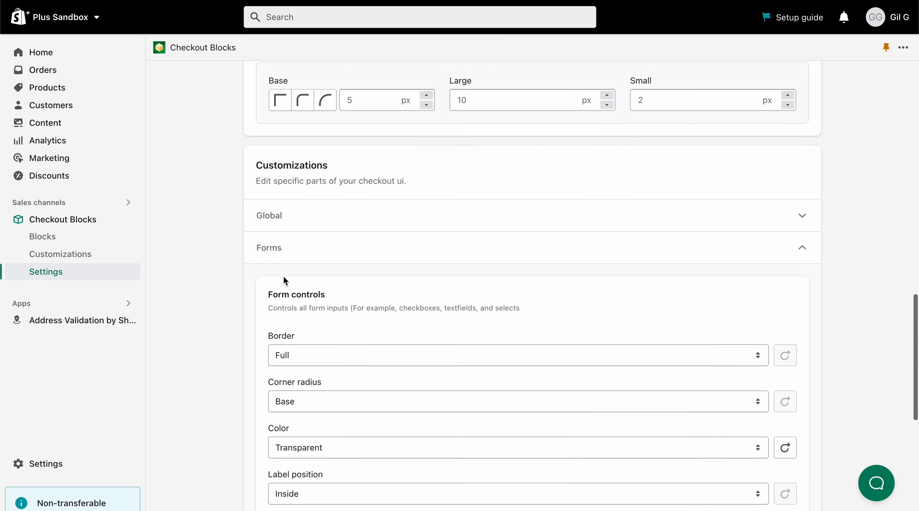
pyautogui.click(794, 84)
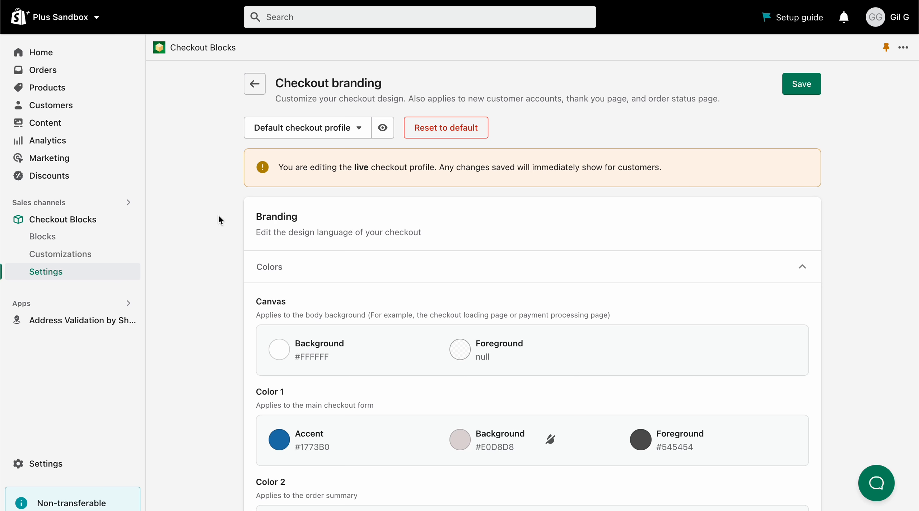
# Apply the most rounded Base corner radius preset, 50 px, in the branding forms settings and save.
pyautogui.scroll(-10, 220, 242)
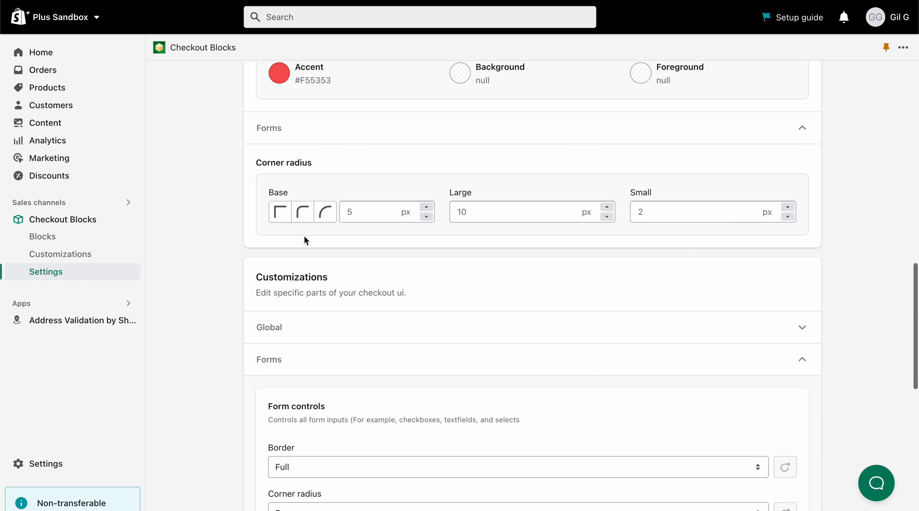
pyautogui.click(304, 214)
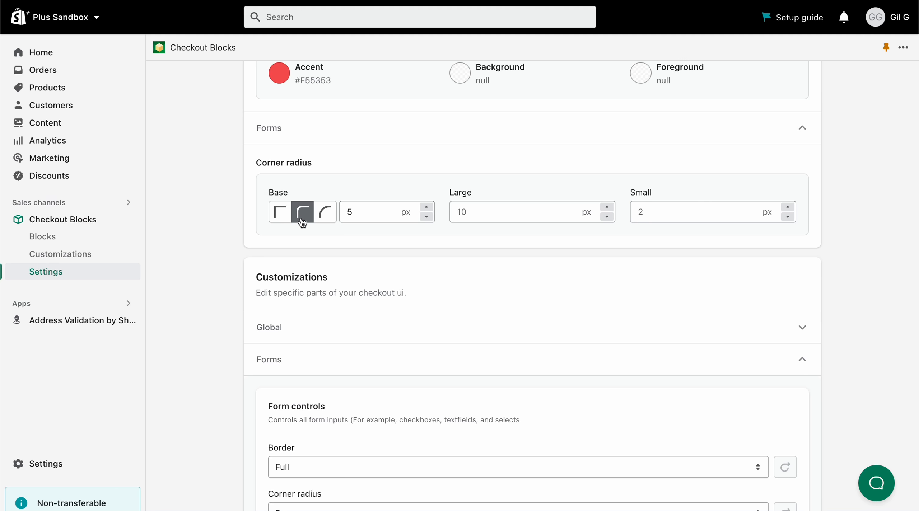
pyautogui.click(324, 211)
pyautogui.scroll(15, 359, 166)
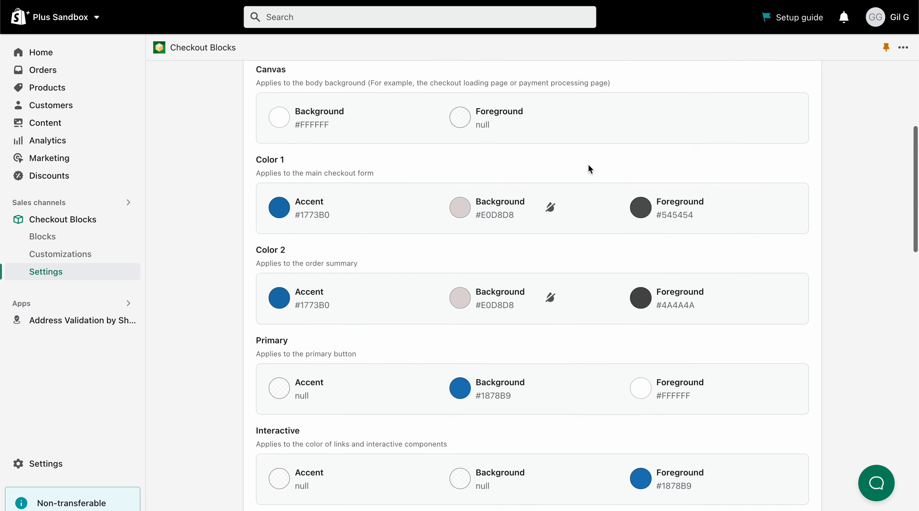
pyautogui.click(802, 85)
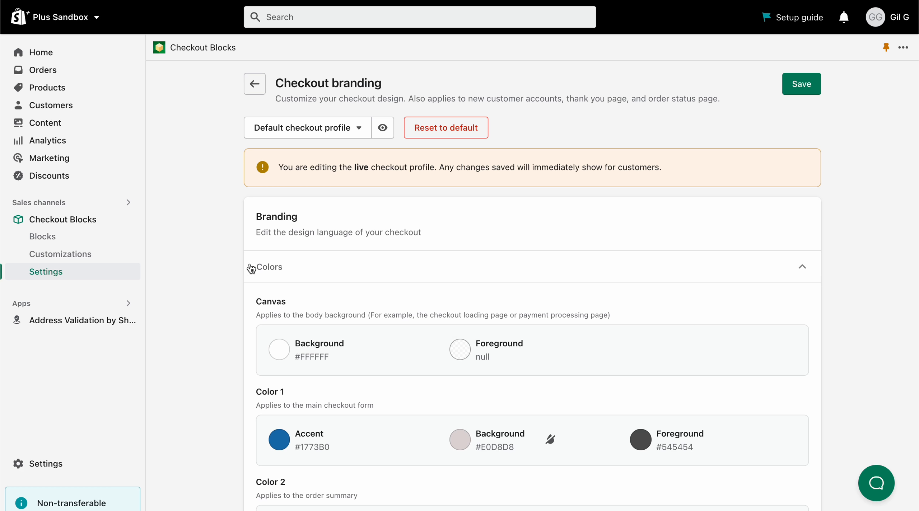
# Clear the custom Base corner radius value in the branding forms settings.
pyautogui.scroll(-15, 251, 309)
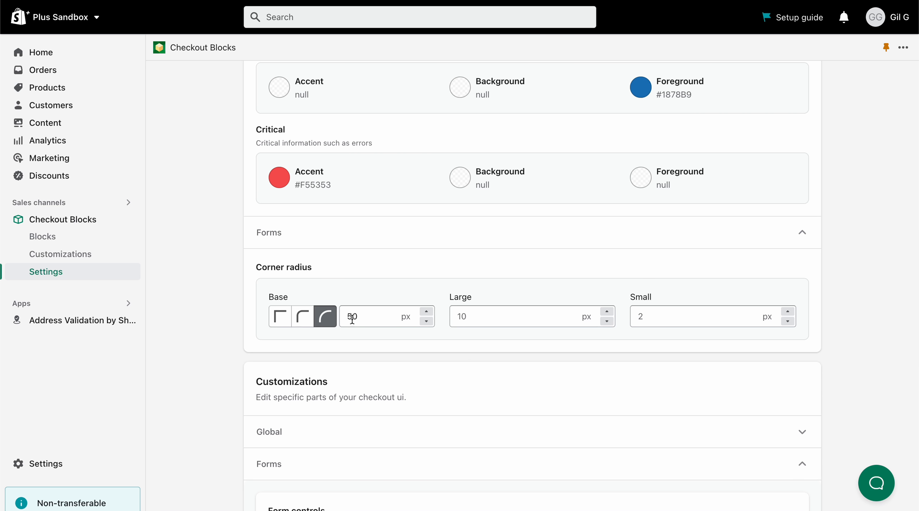
pyautogui.doubleClick(355, 317)
pyautogui.press('BackSpace')
pyautogui.click(241, 343)
# Set the corner radius of the form controls to None and save the branding.
pyautogui.scroll(-6, 240, 343)
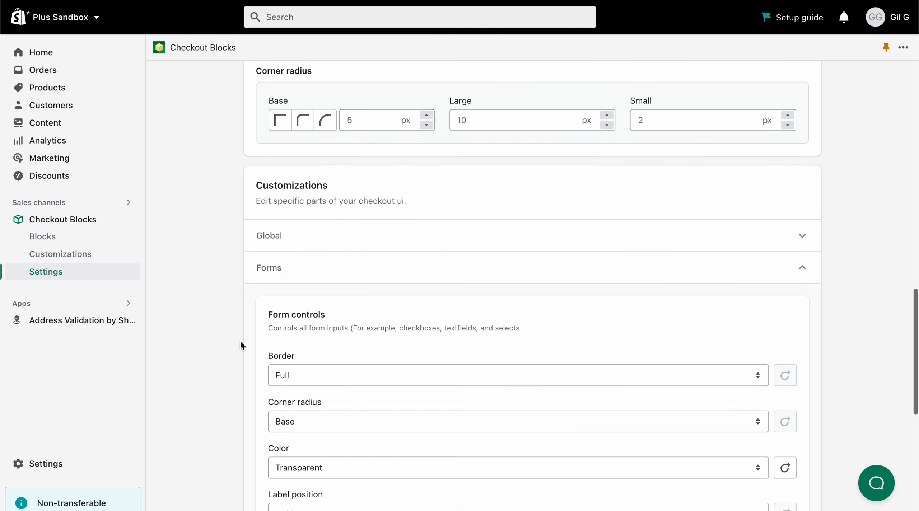
pyautogui.click(294, 359)
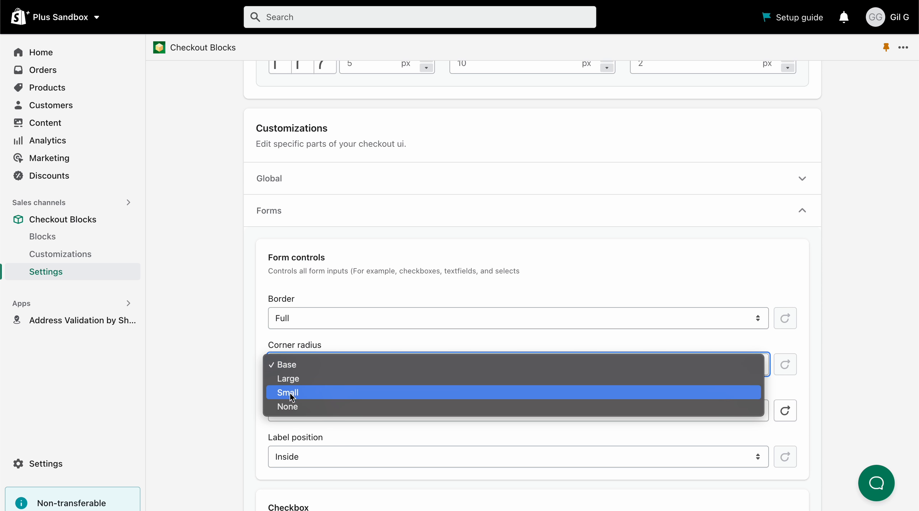
pyautogui.click(290, 406)
pyautogui.scroll(20, 501, 229)
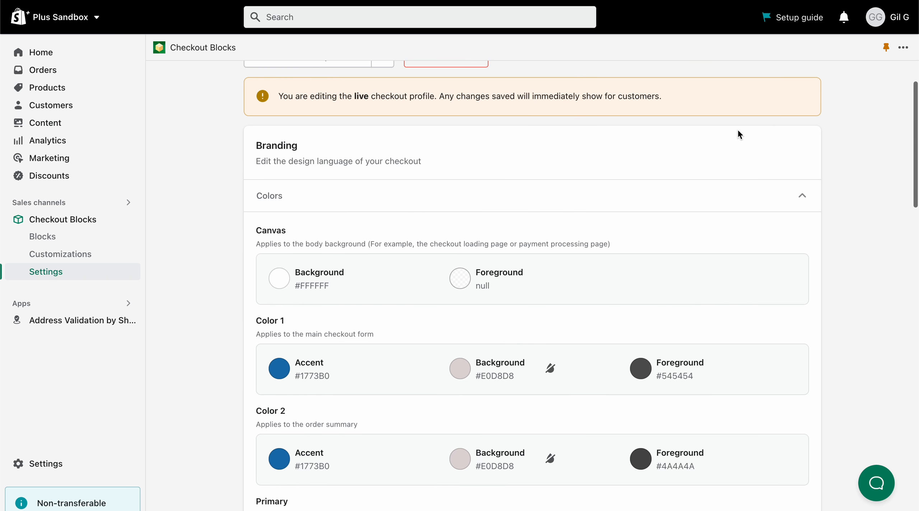
pyautogui.click(800, 85)
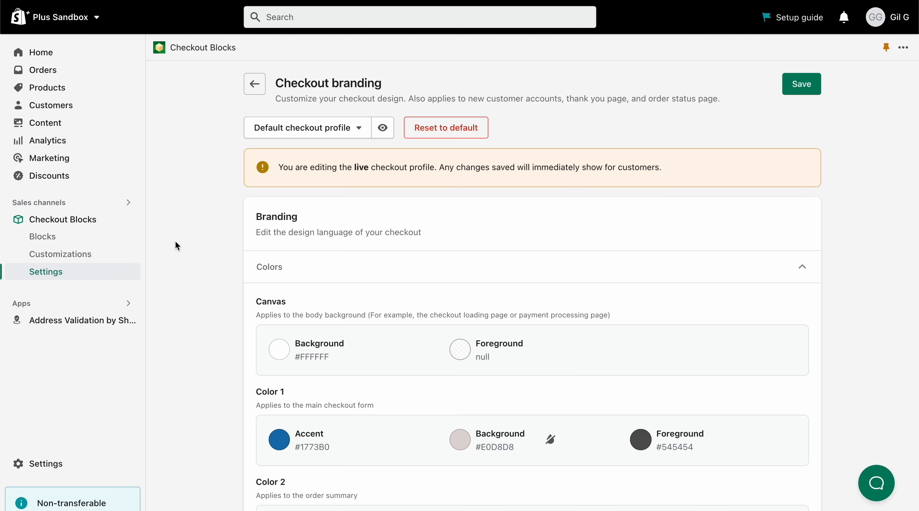
# Set the corner radius of the form controls back to Base.
pyautogui.scroll(-20, 175, 241)
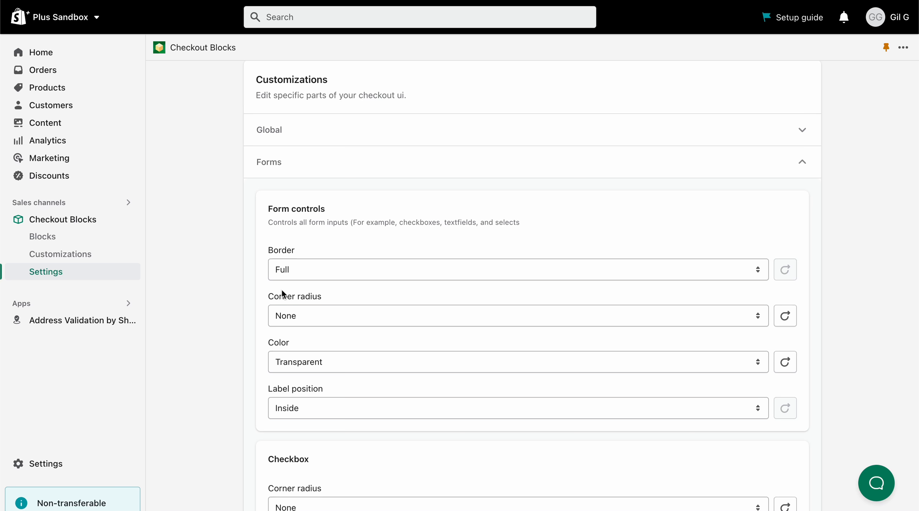
pyautogui.scroll(-1, 281, 291)
pyautogui.click(294, 313)
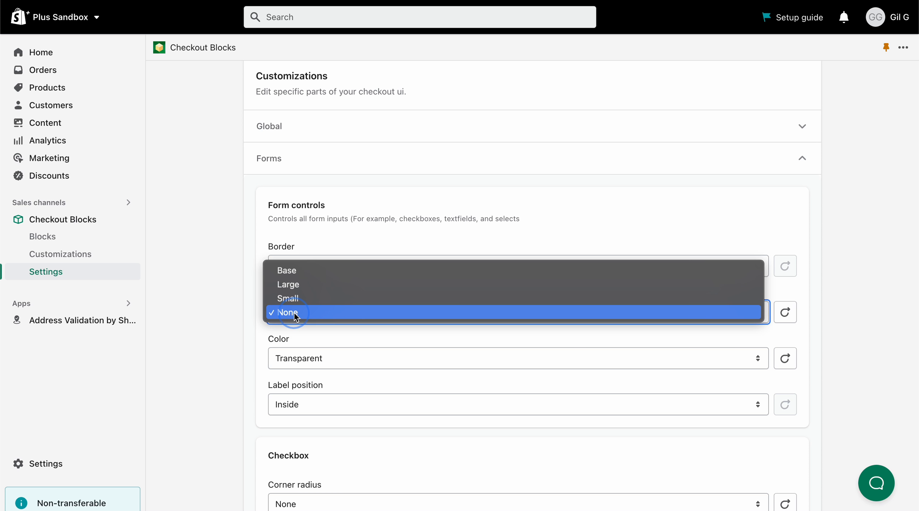
pyautogui.click(293, 275)
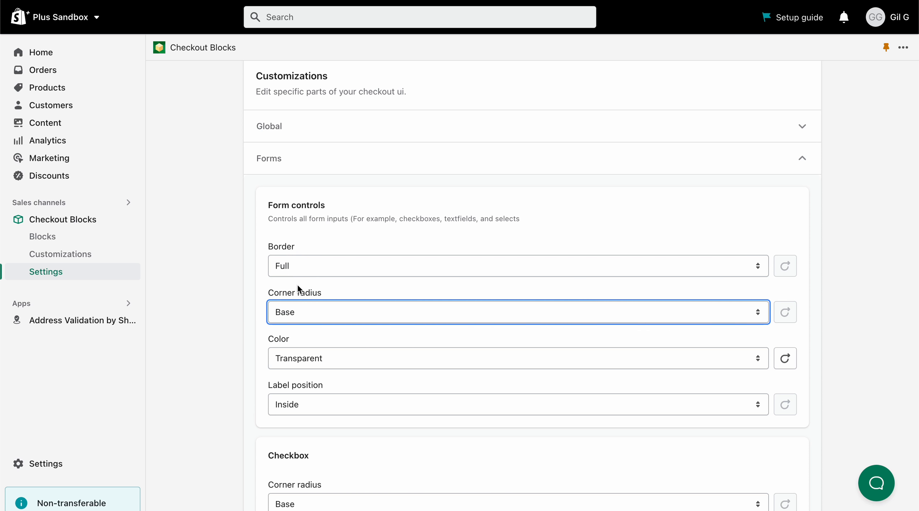
# Change the global corner radius so all checkout elements get square corners, and save the branding.
pyautogui.click(277, 132)
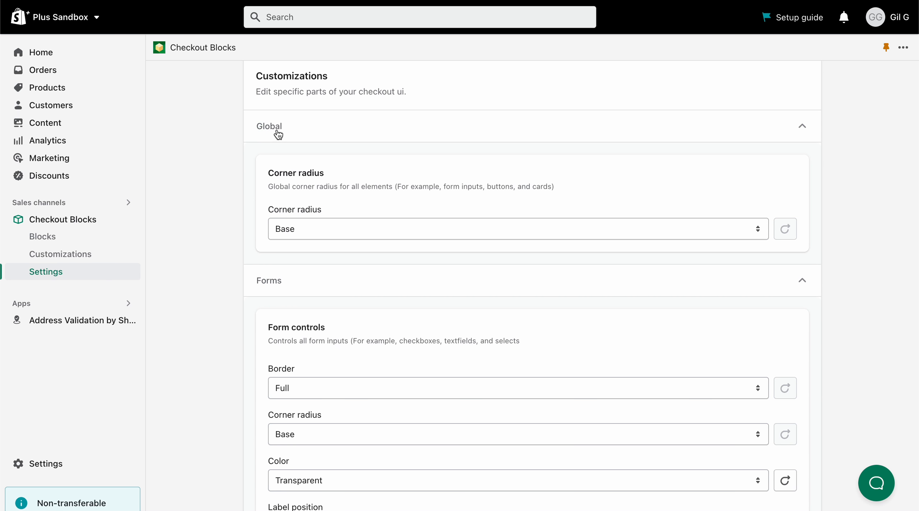
pyautogui.click(316, 229)
pyautogui.click(309, 242)
pyautogui.scroll(15, 406, 175)
pyautogui.scroll(2, 624, 183)
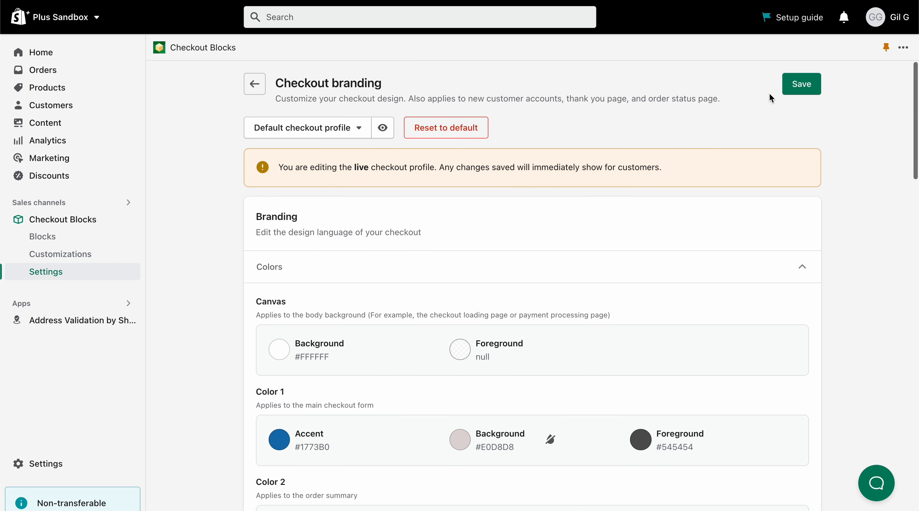
pyautogui.click(801, 84)
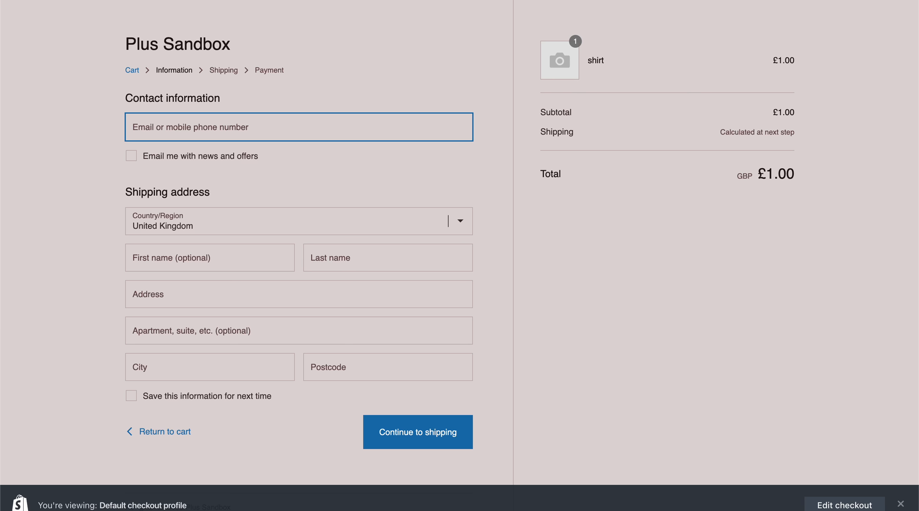
# Move focus in and out of the contact information field in the checkout preview to inspect its outline color.
pyautogui.click(101, 123)
pyautogui.click(143, 128)
pyautogui.click(99, 127)
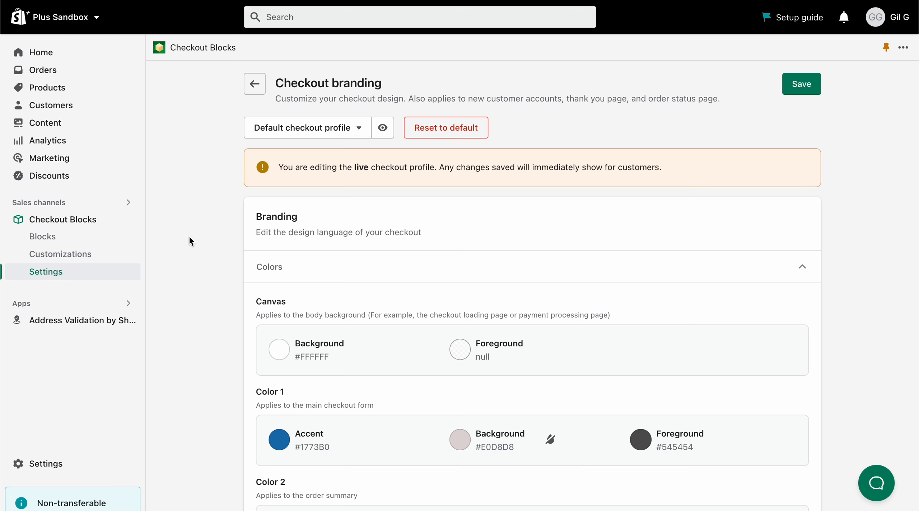
# Set the Color 1 accent of the main checkout form to #000000.
pyautogui.scroll(-5, 189, 240)
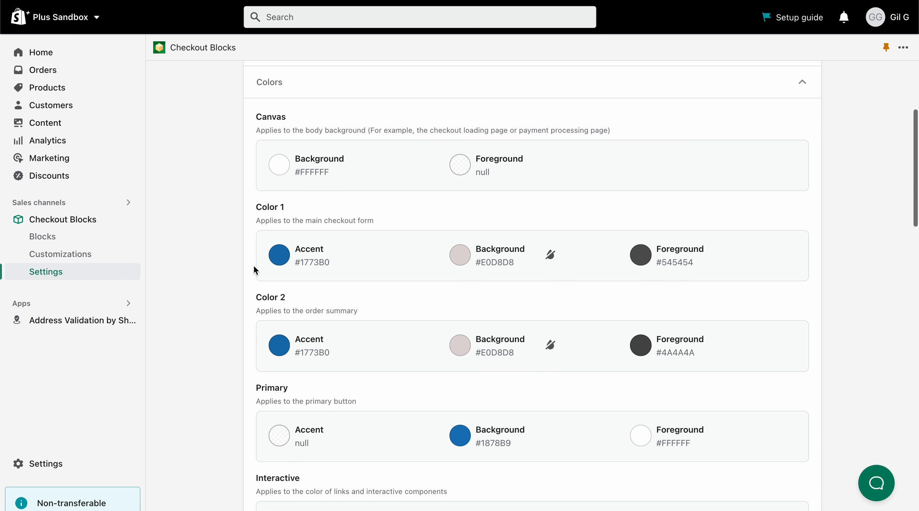
pyautogui.click(280, 255)
pyautogui.moveTo(299, 325); pyautogui.dragTo(271, 383)
pyautogui.click(246, 345)
# Set the Primary background, which colors the primary button, to #000000.
pyautogui.scroll(-3, 302, 413)
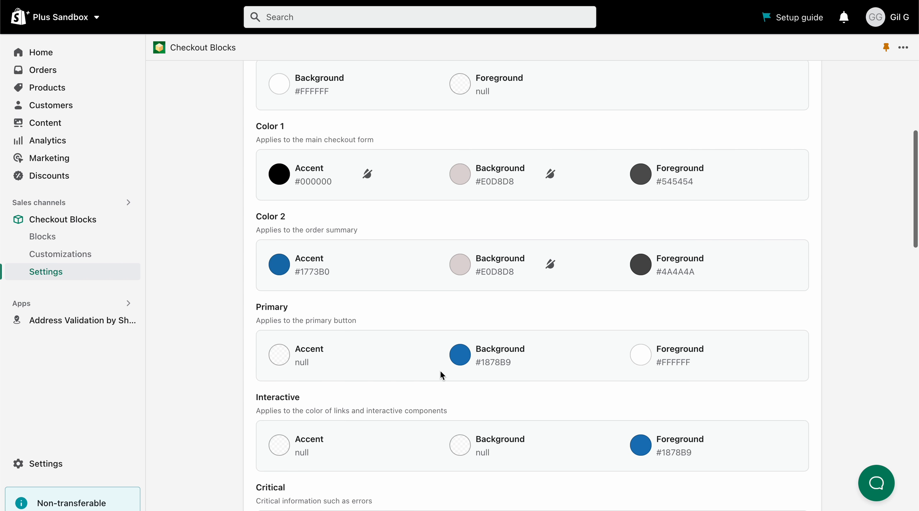
pyautogui.click(460, 355)
pyautogui.moveTo(464, 242); pyautogui.dragTo(403, 290)
pyautogui.click(402, 290)
# Set the Interactive foreground for links and interactive components to black and save the branding.
pyautogui.scroll(-2, 232, 291)
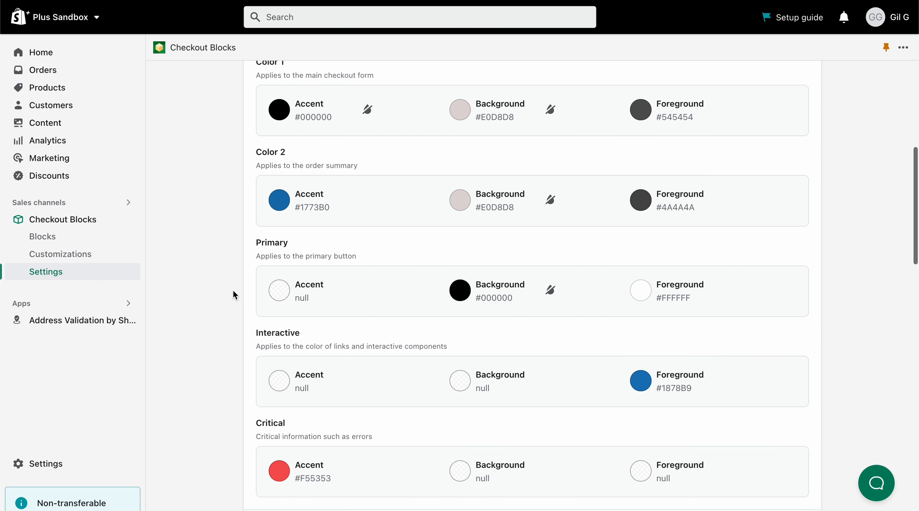
pyautogui.click(640, 381)
pyautogui.moveTo(661, 265); pyautogui.dragTo(629, 292)
pyautogui.click(207, 205)
pyautogui.scroll(9, 245, 187)
pyautogui.click(802, 84)
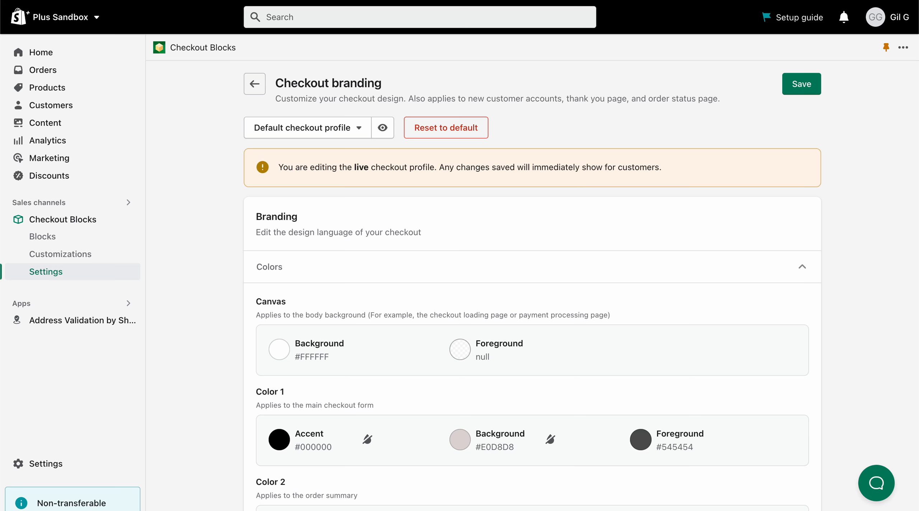
# Set the form controls' label position to Outside, save the branding and check the fields in the checkout preview.
pyautogui.scroll(-15, 200, 288)
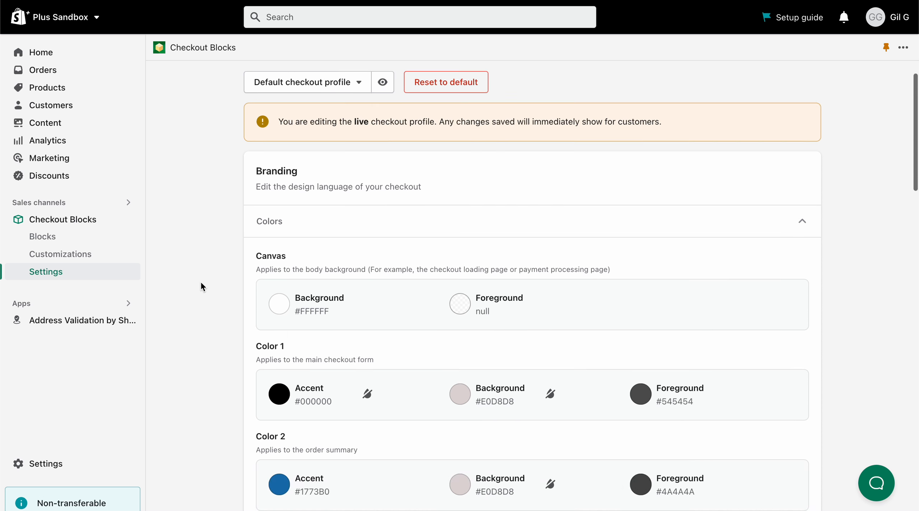
pyautogui.scroll(-10, 201, 288)
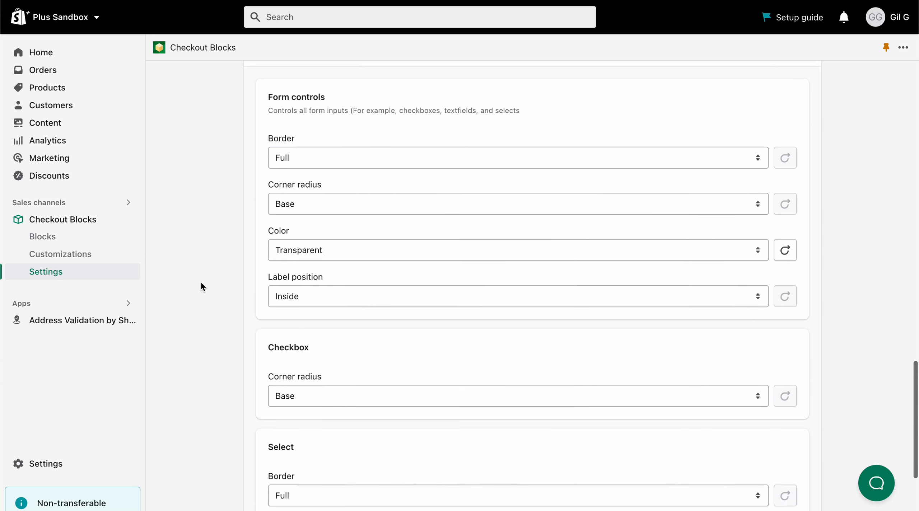
pyautogui.click(283, 251)
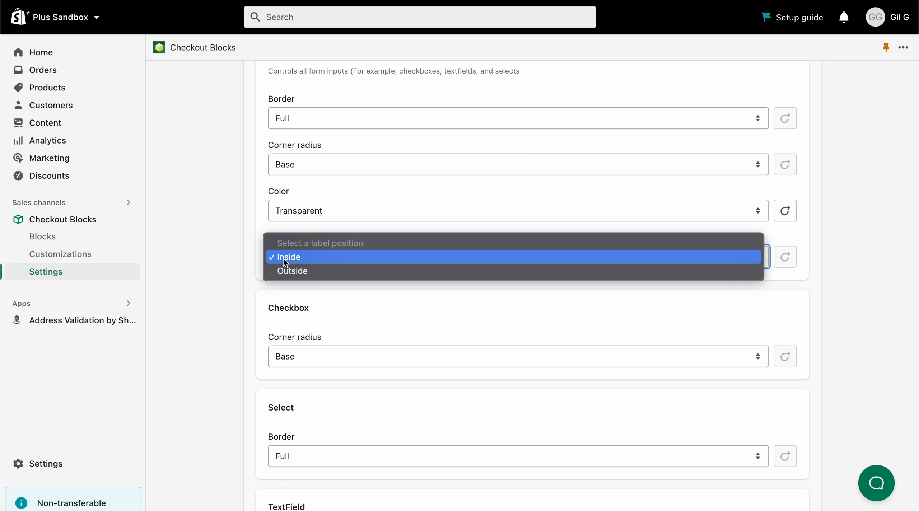
pyautogui.click(283, 272)
pyautogui.click(258, 228)
pyautogui.scroll(20, 257, 225)
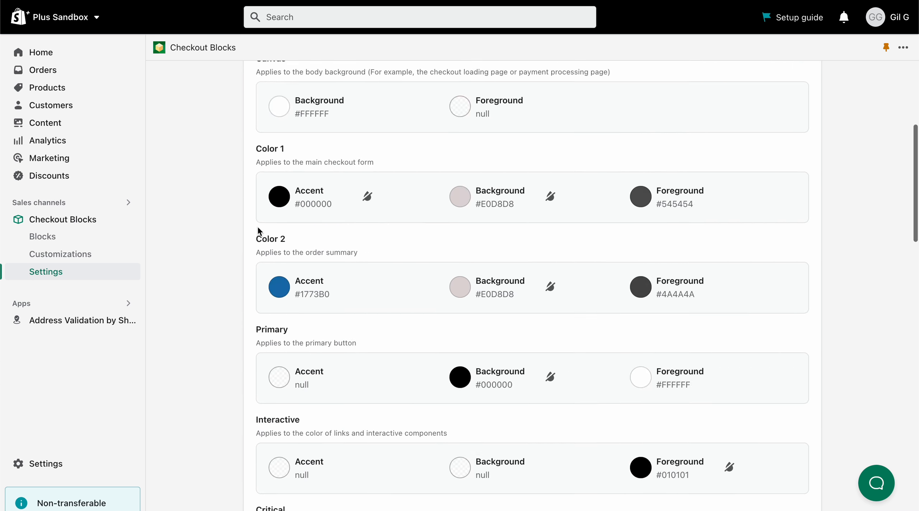
pyautogui.click(799, 84)
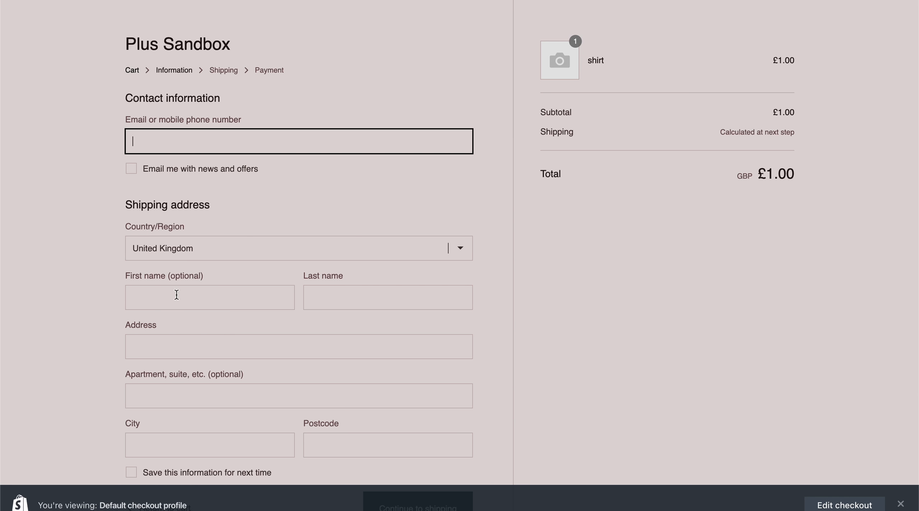
pyautogui.click(174, 294)
pyautogui.click(83, 284)
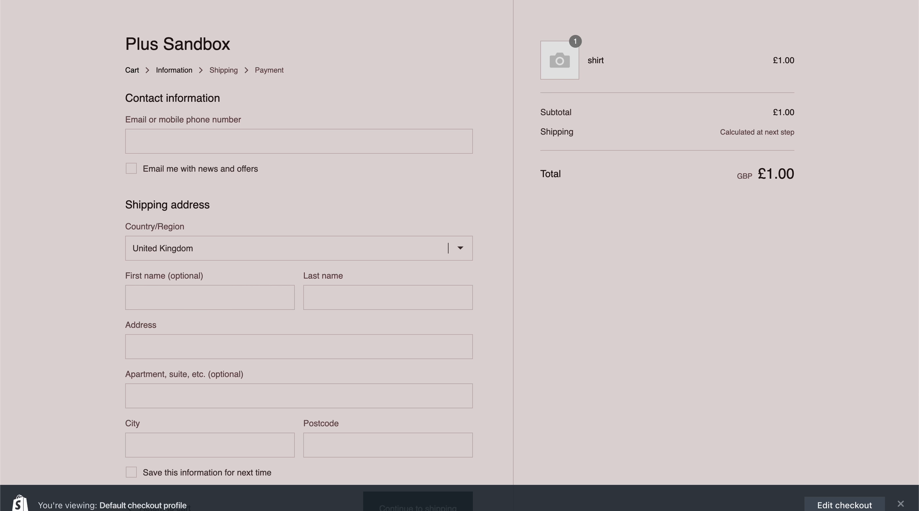
# Collapse the Global and Forms customizations and set the header's logo alignment to Center.
pyautogui.scroll(-10, 197, 253)
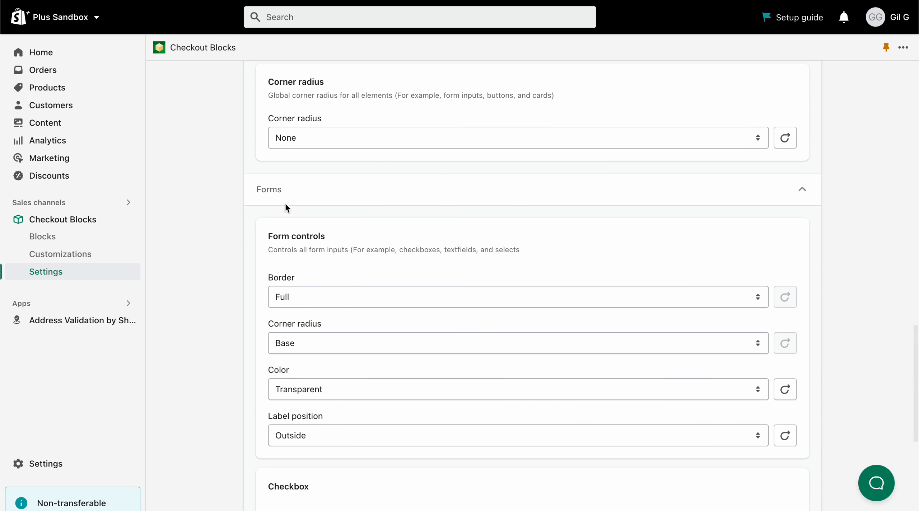
pyautogui.click(285, 190)
pyautogui.click(282, 284)
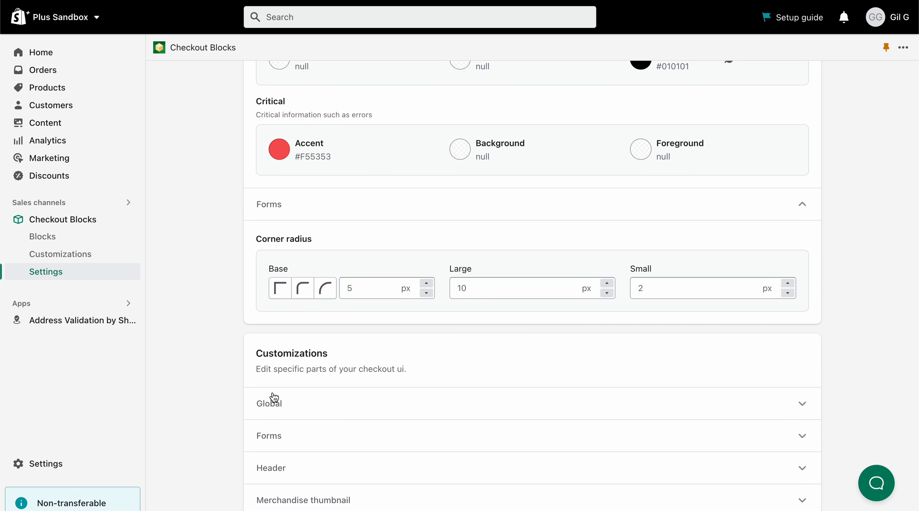
pyautogui.click(253, 458)
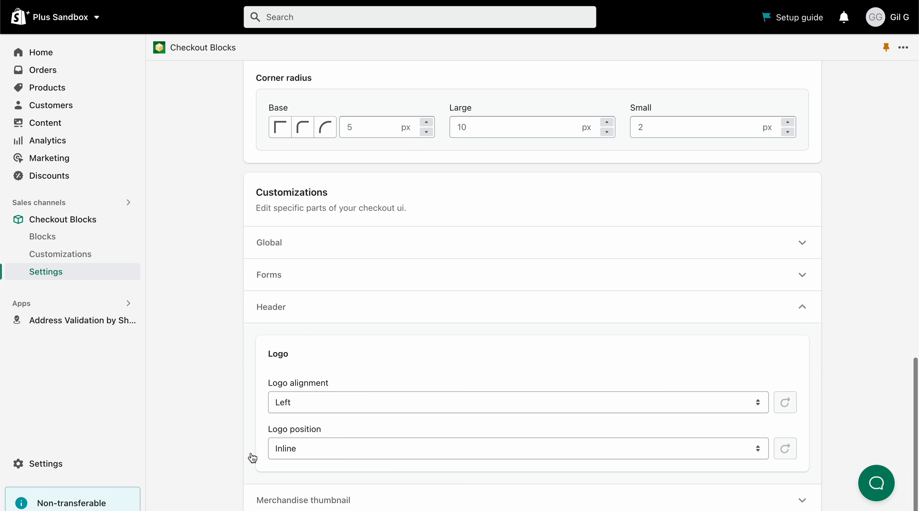
pyautogui.click(311, 411)
pyautogui.click(306, 420)
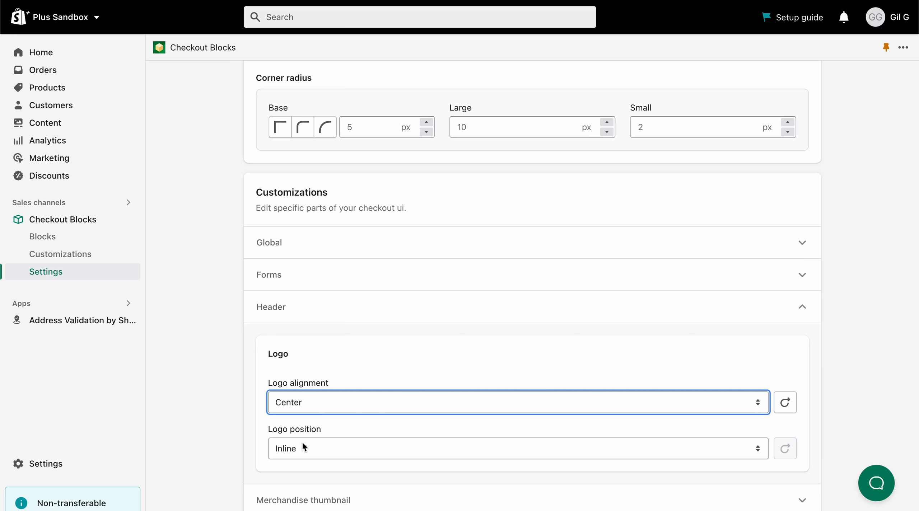
# Try the Fullwidth logo position by saving the branding and reloading the checkout preview.
pyautogui.click(303, 447)
pyautogui.click(308, 429)
pyautogui.scroll(8, 397, 325)
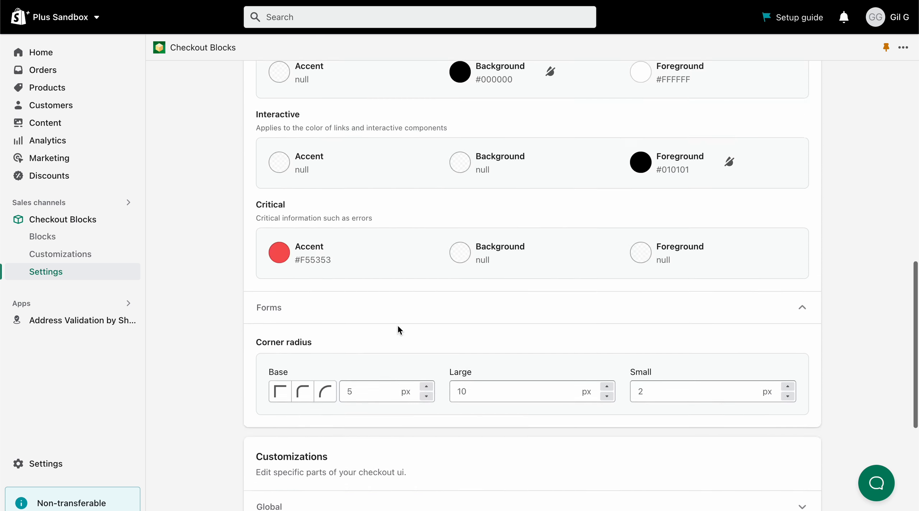
pyautogui.scroll(10, 399, 329)
pyautogui.click(800, 82)
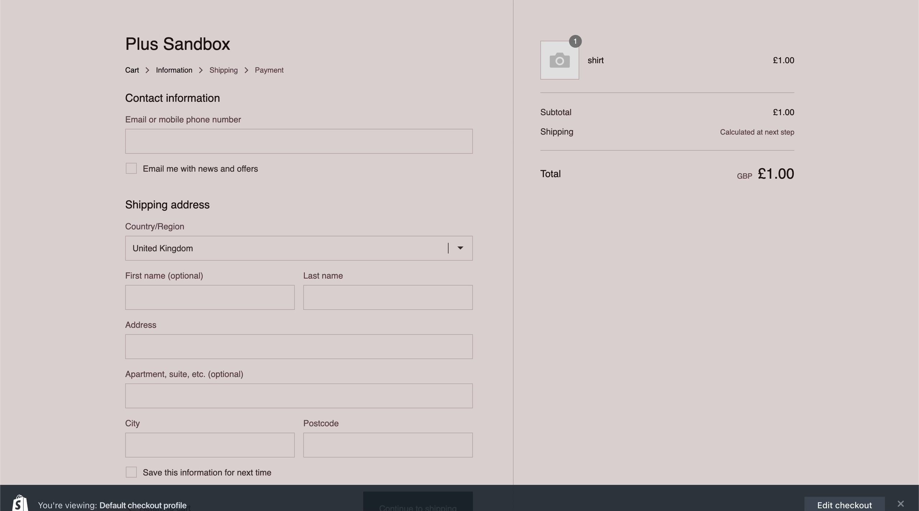
pyautogui.press('super+r')
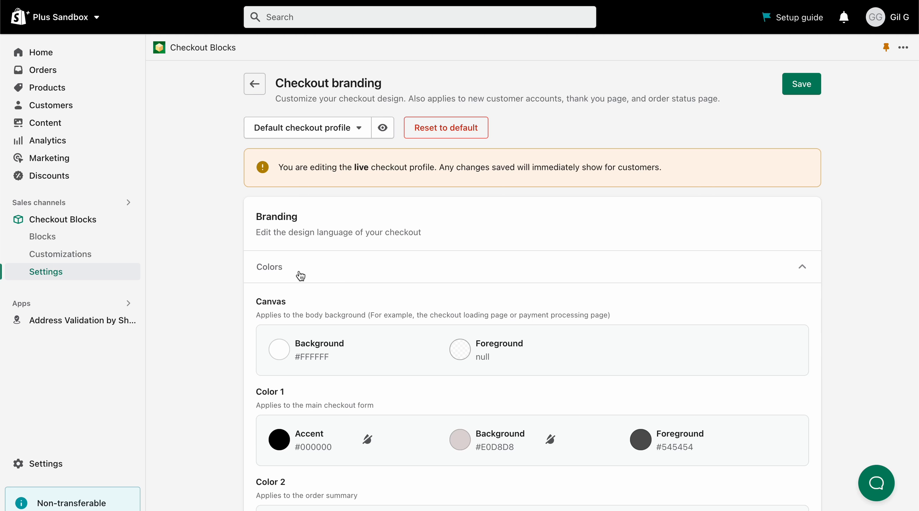
# Set the header's logo position to Inline and save the branding.
pyautogui.scroll(-20, 300, 276)
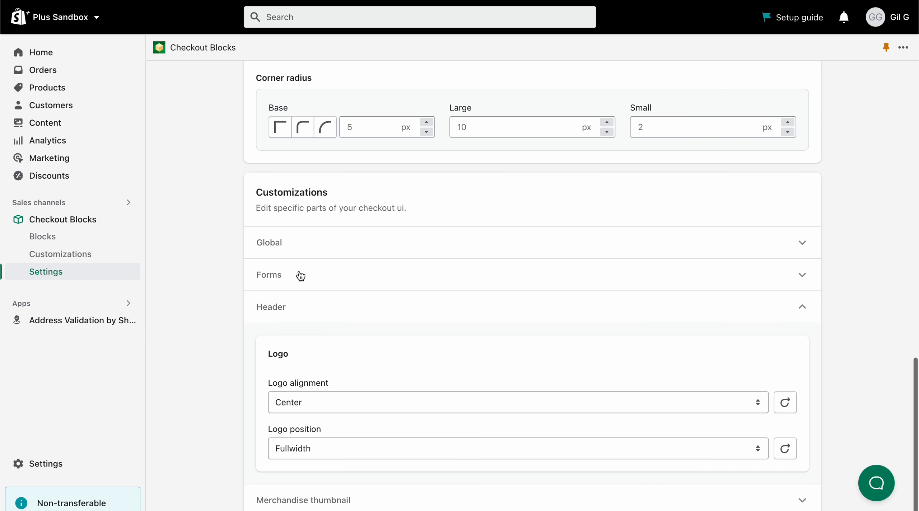
pyautogui.click(305, 449)
pyautogui.click(302, 463)
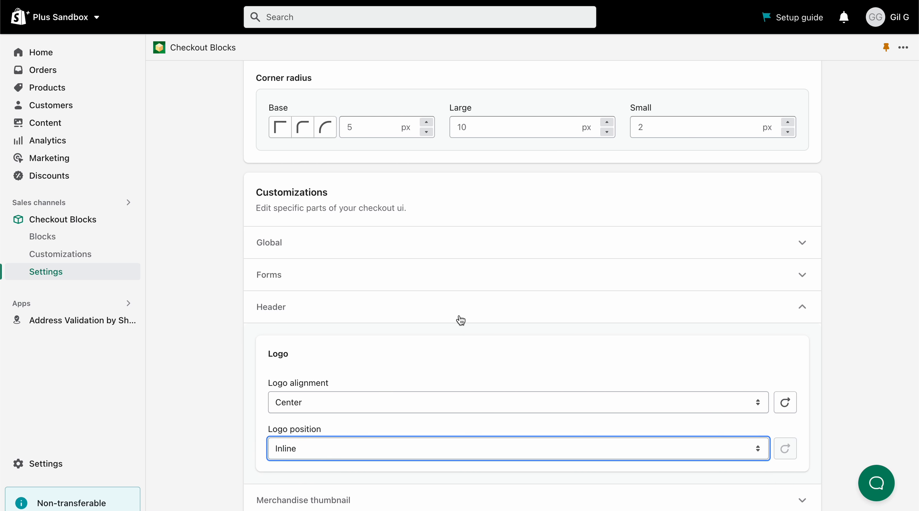
pyautogui.scroll(20, 460, 320)
pyautogui.click(802, 86)
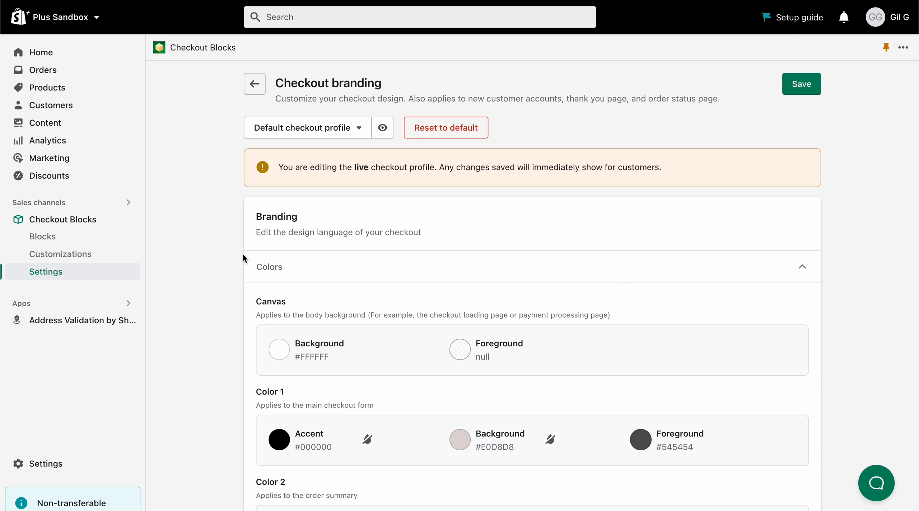
# Remove the border from the merchandise thumbnail and save the branding.
pyautogui.scroll(-15, 243, 253)
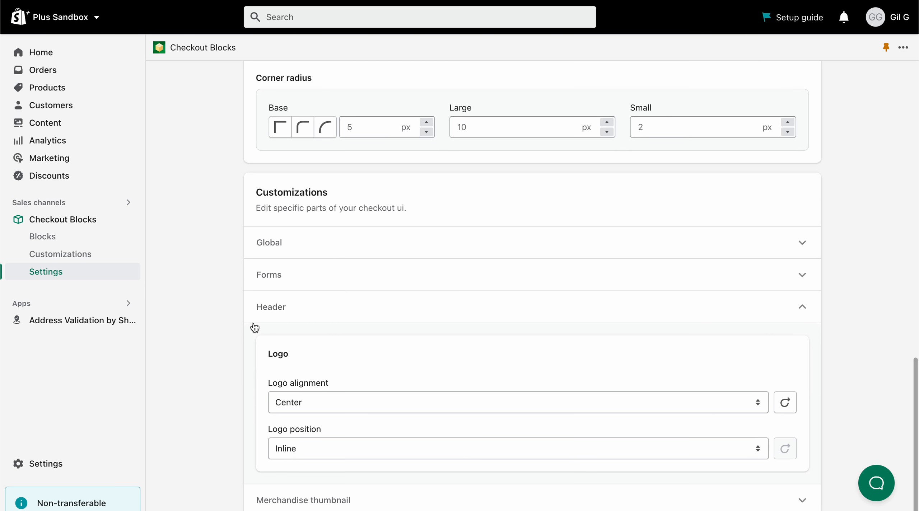
pyautogui.scroll(-1, 288, 427)
pyautogui.click(267, 492)
pyautogui.scroll(-5, 267, 482)
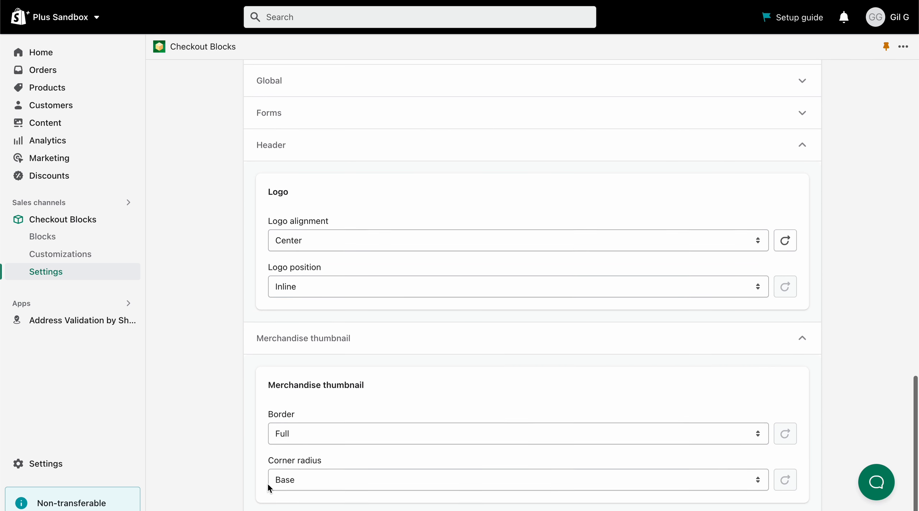
pyautogui.click(297, 439)
pyautogui.click(252, 438)
pyautogui.click(284, 433)
pyautogui.click(284, 450)
pyautogui.scroll(15, 312, 395)
pyautogui.click(800, 84)
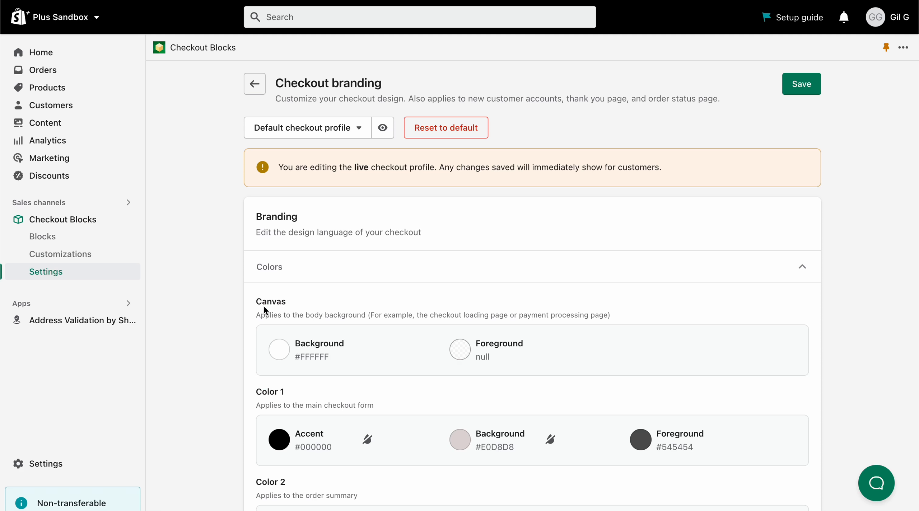
# Collapse the Header and Merchandise thumbnail customizations, and set the Select border under Forms to None.
pyautogui.scroll(-10, 263, 304)
pyautogui.scroll(-7, 262, 304)
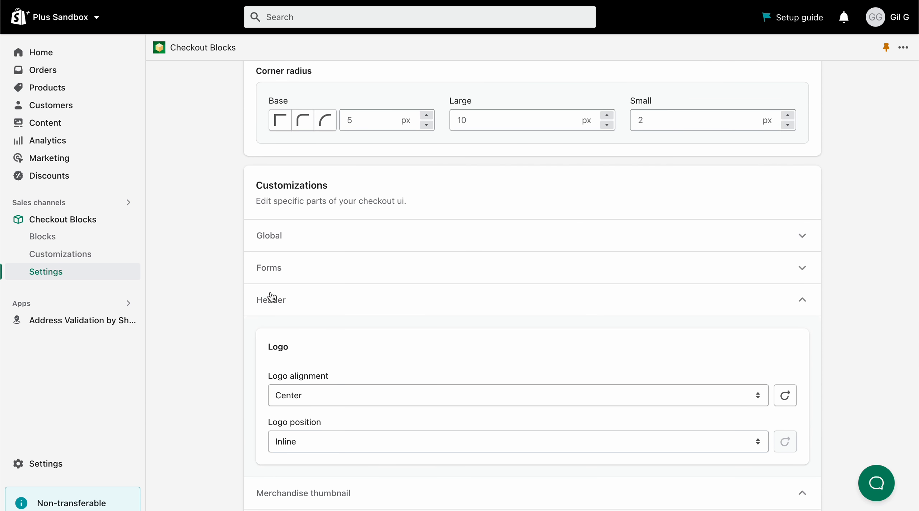
pyautogui.click(268, 297)
pyautogui.click(277, 339)
pyautogui.click(269, 434)
pyautogui.scroll(-12, 270, 438)
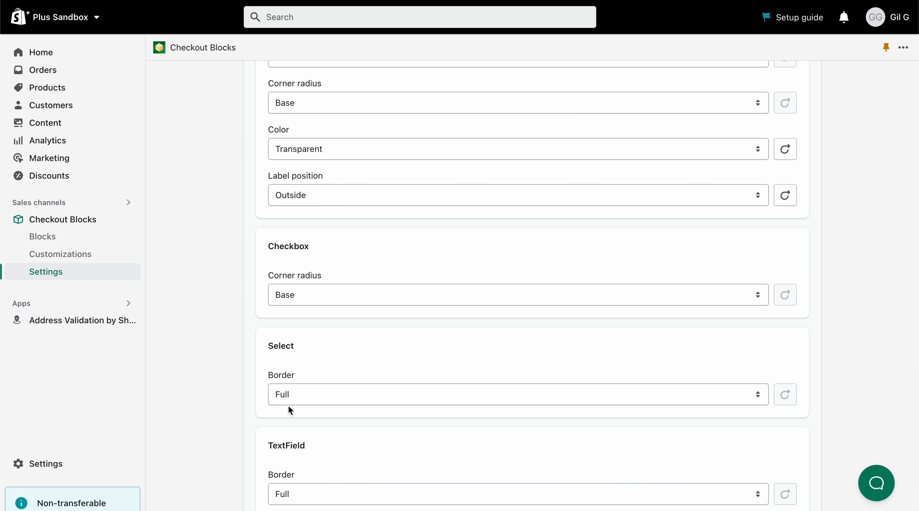
pyautogui.click(292, 395)
pyautogui.click(287, 427)
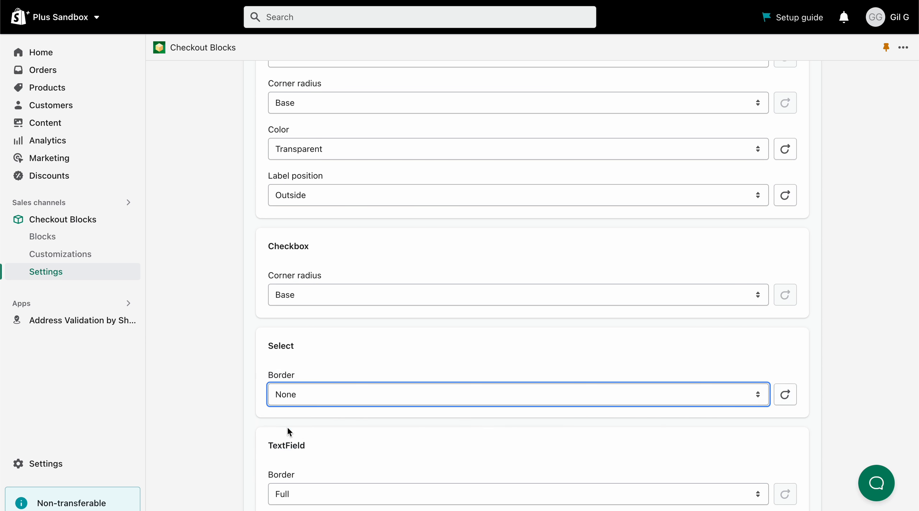
# Set the TextField border to Block end and save the branding.
pyautogui.scroll(-2, 287, 426)
pyautogui.click(289, 423)
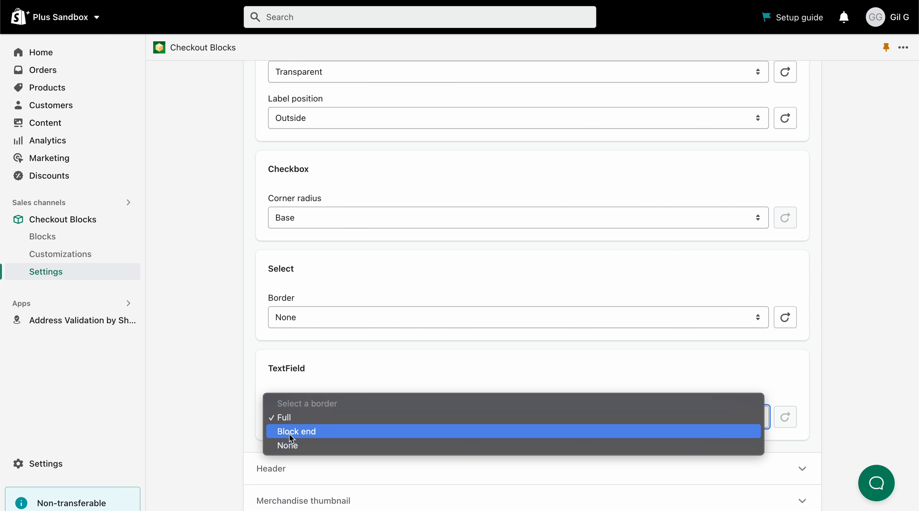
pyautogui.click(289, 434)
pyautogui.scroll(15, 376, 306)
pyautogui.click(797, 87)
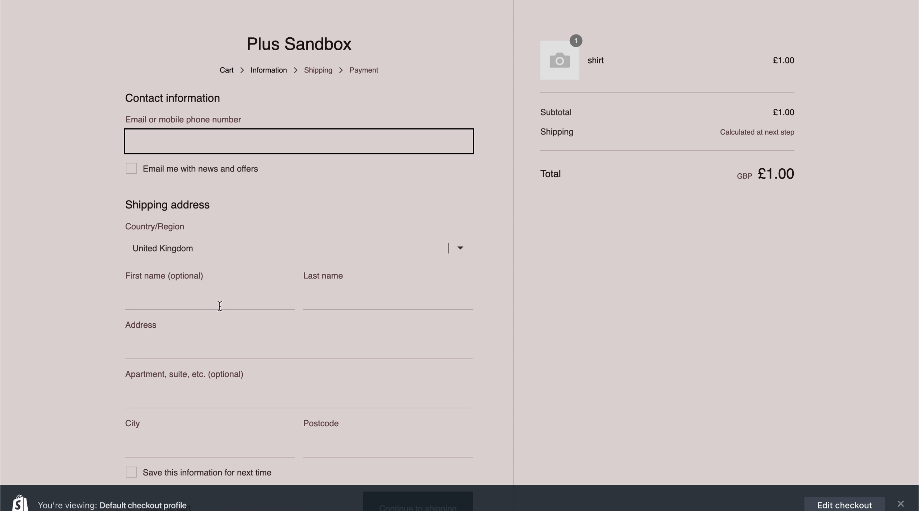
# Move focus in and out of the first name field in the checkout preview to inspect the text field borders.
pyautogui.click(240, 301)
pyautogui.click(85, 281)
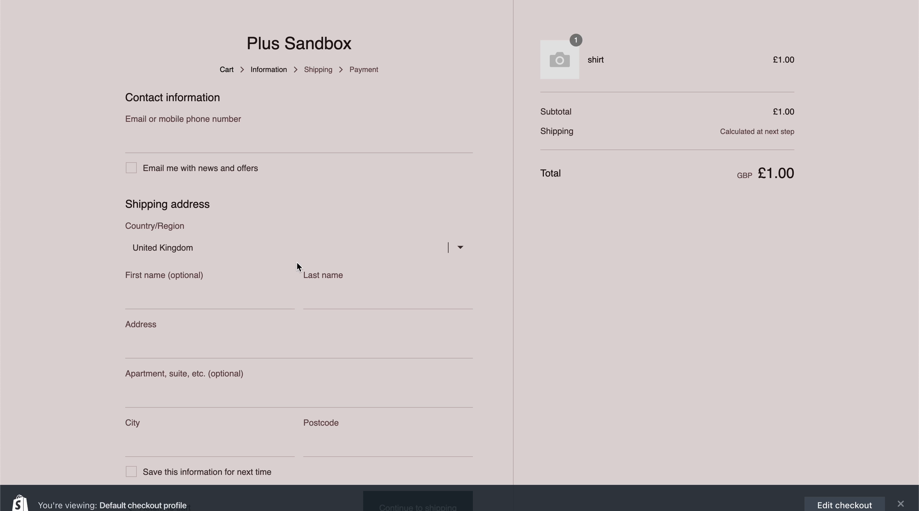
pyautogui.scroll(-1, 297, 263)
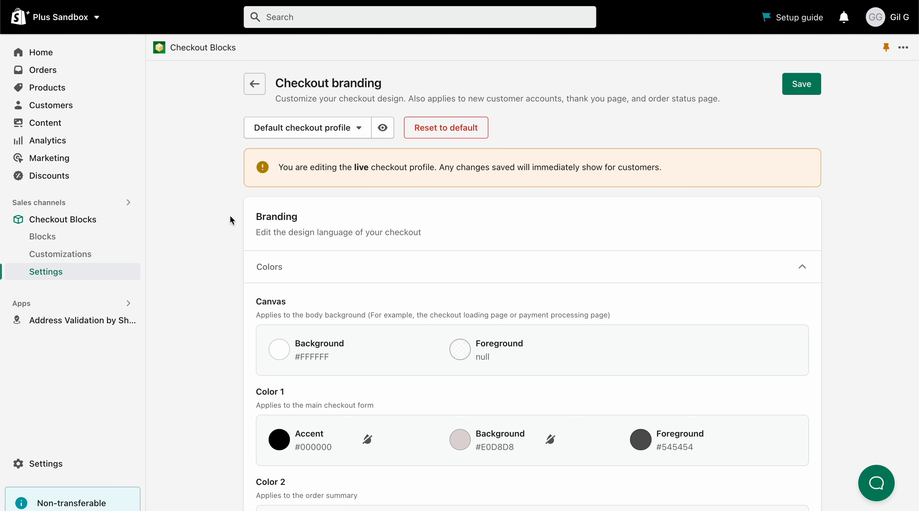
pyautogui.scroll(-20, 229, 218)
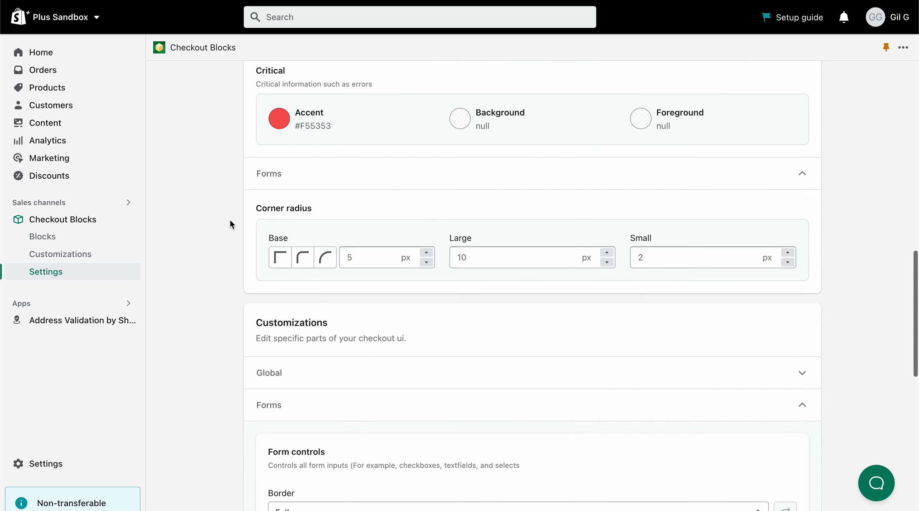
pyautogui.scroll(10, 260, 172)
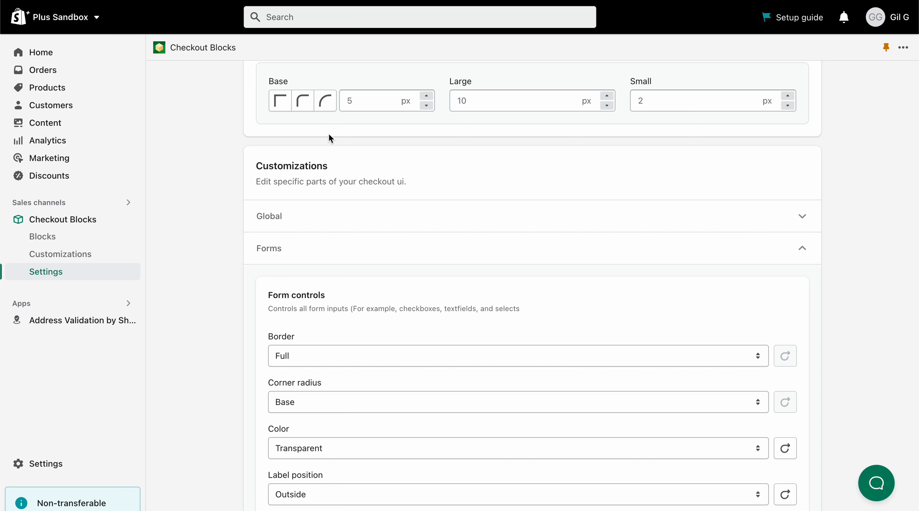
pyautogui.scroll(12, 328, 132)
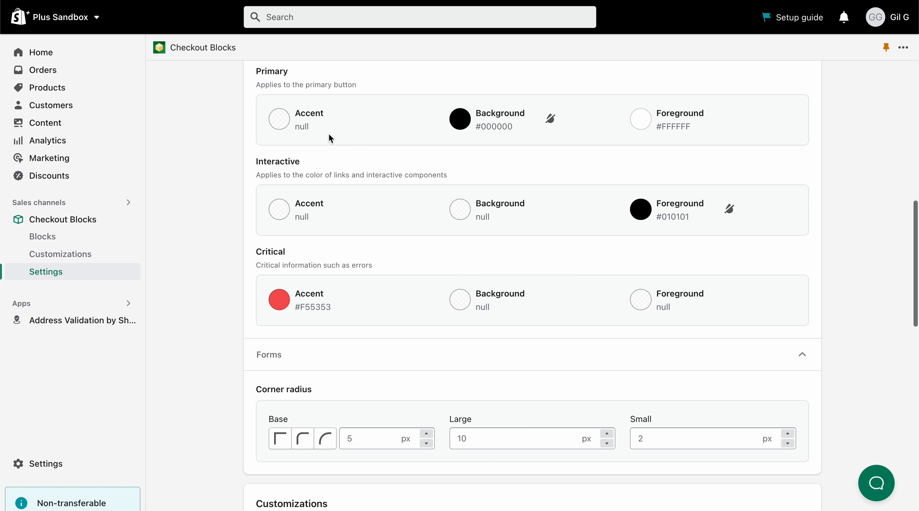
pyautogui.scroll(2, 329, 134)
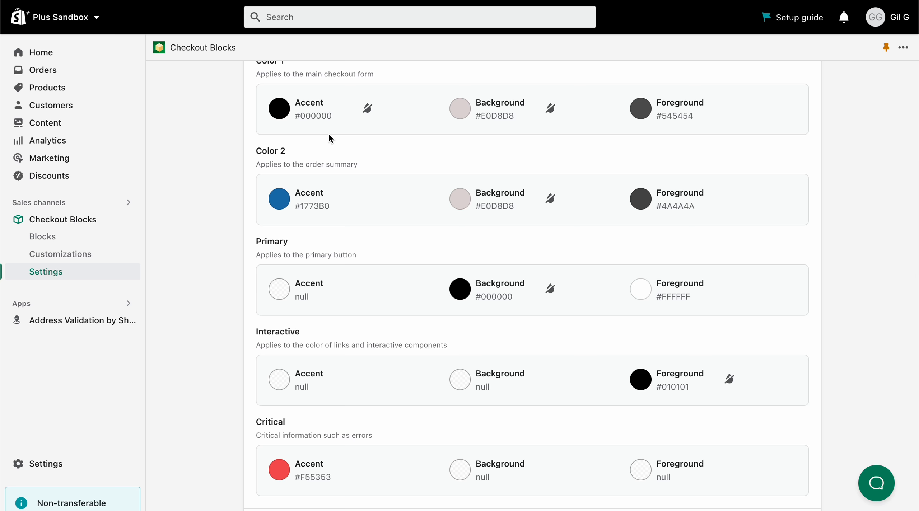
pyautogui.scroll(6, 329, 137)
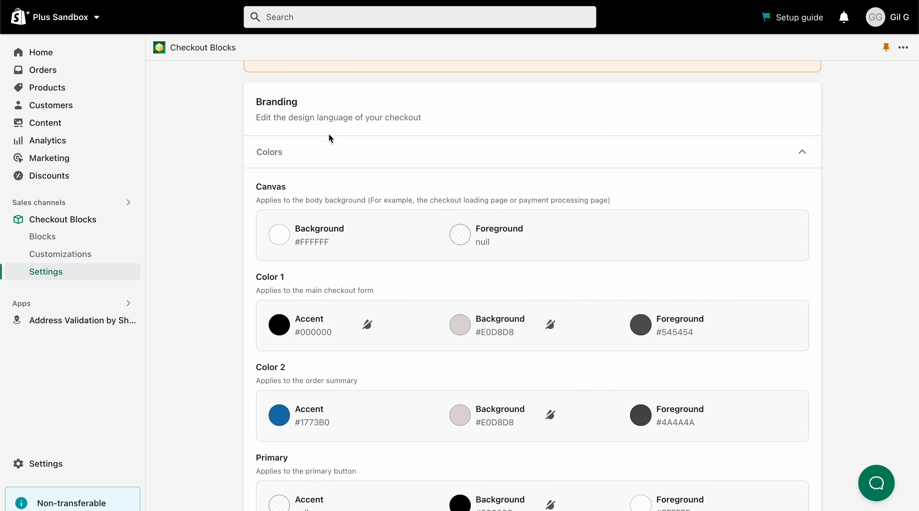